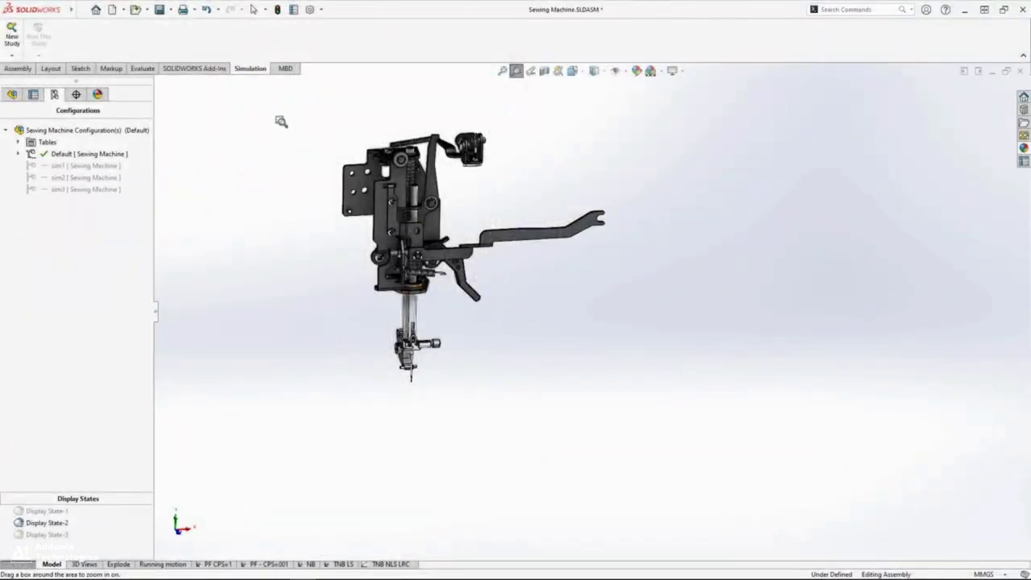
Zoom onto the needle mechanism, swing the lever, and activate the sim1 configuration showing the lever.
{"action": "left_click_drag", "start_coordinate": [287, 112], "coordinate": [617, 419]}
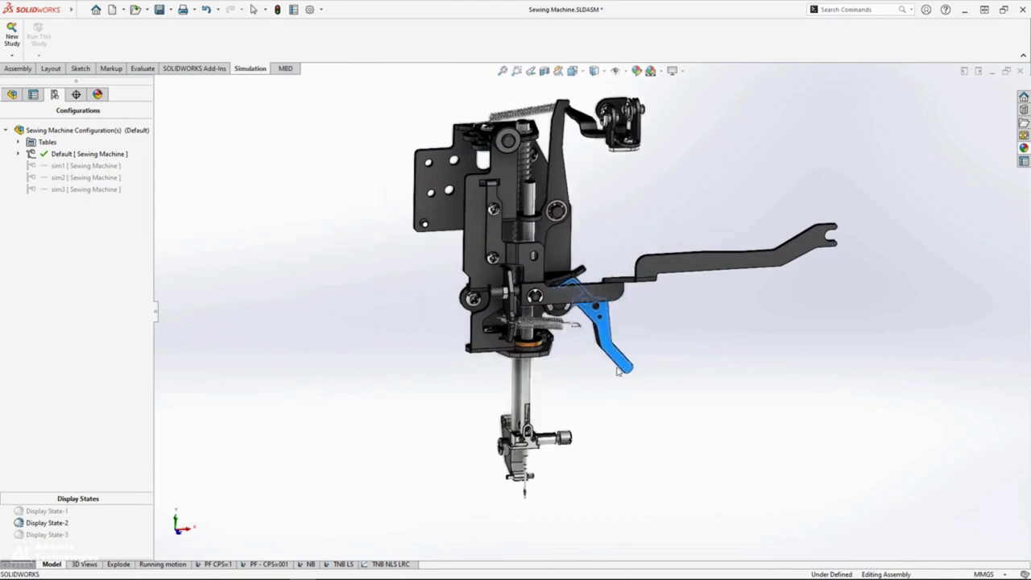
{"action": "left_click_drag", "start_coordinate": [584, 404], "coordinate": [636, 361]}
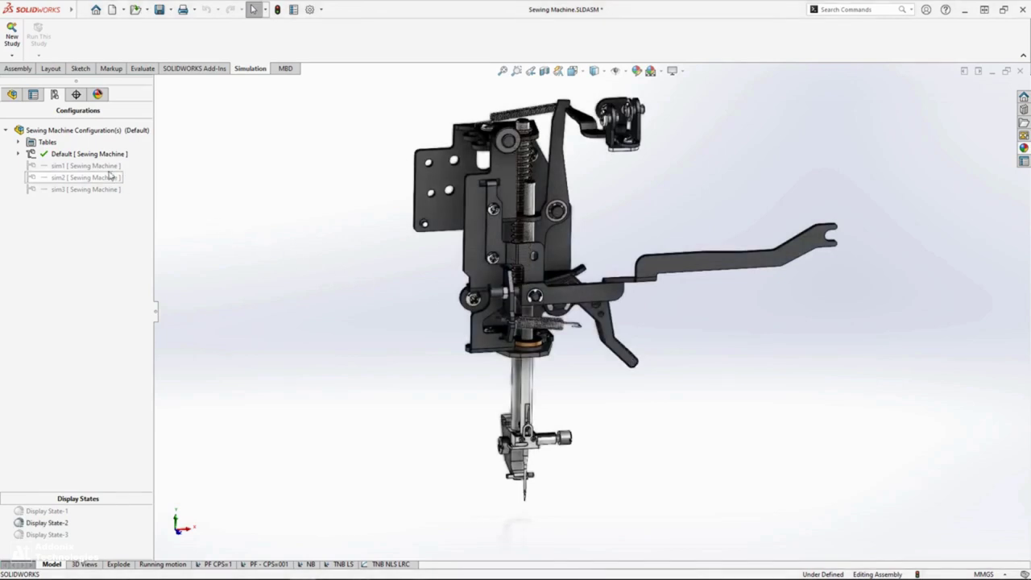
{"action": "double_click", "coordinate": [103, 166]}
{"action": "right_click_drag", "start_coordinate": [337, 251], "coordinate": [337, 217]}
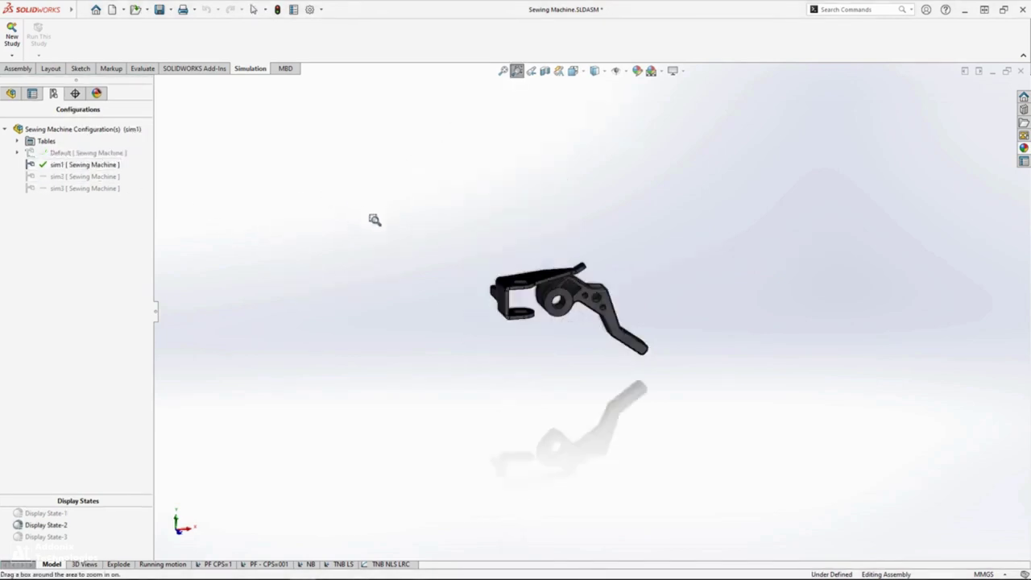
{"action": "left_click_drag", "start_coordinate": [401, 230], "coordinate": [736, 397]}
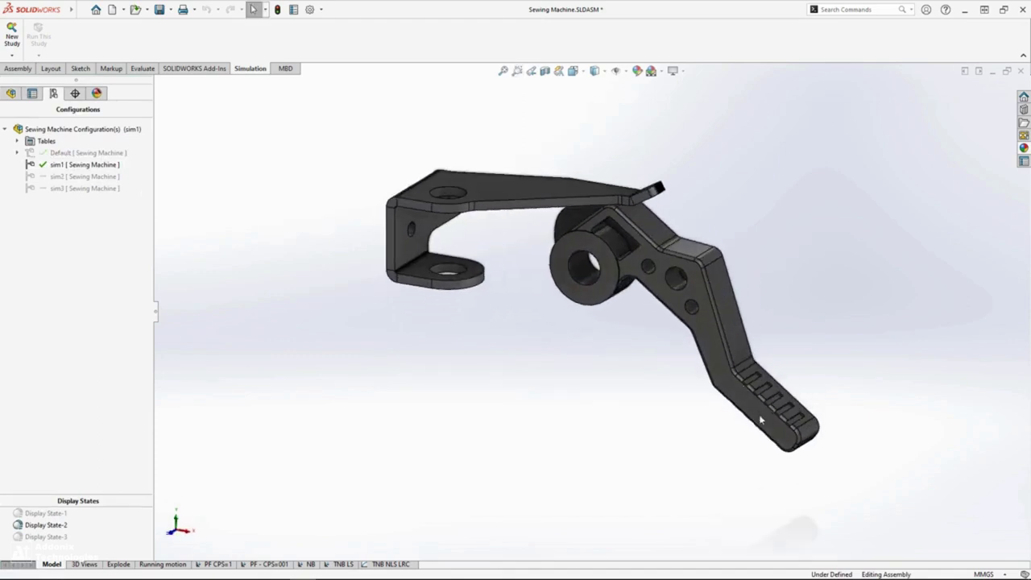
{"action": "left_click_drag", "start_coordinate": [793, 403], "coordinate": [783, 436]}
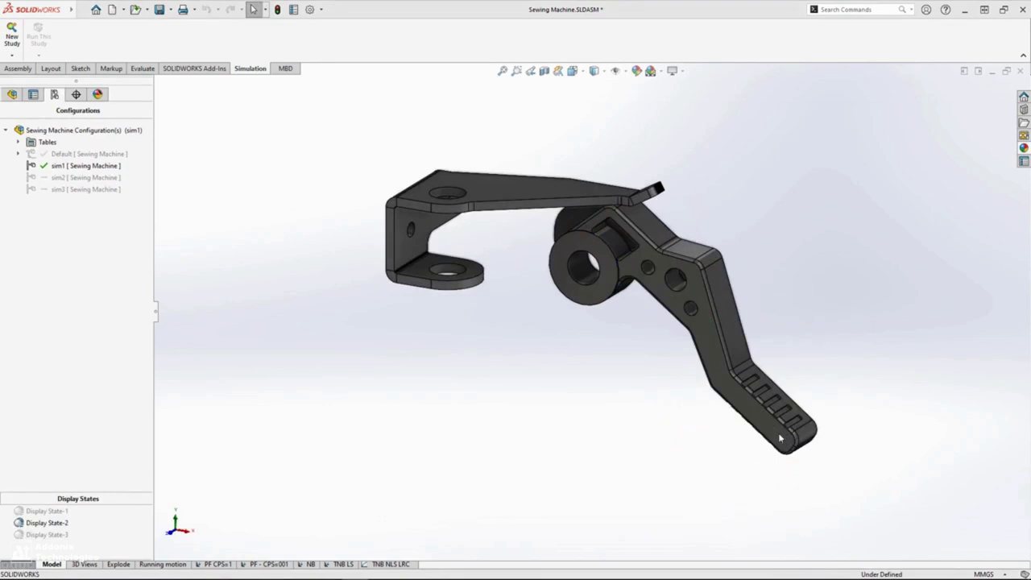
In the PF CPS=1 study, review the definition of Local Interaction-1.
{"action": "left_click", "coordinate": [229, 564]}
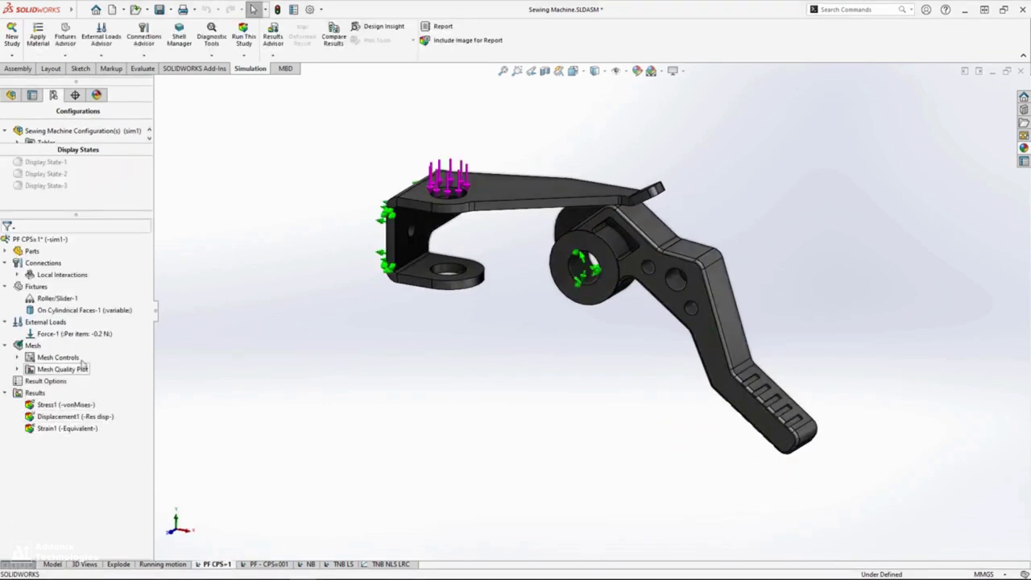
{"action": "left_click", "coordinate": [16, 275]}
{"action": "right_click", "coordinate": [95, 288]}
{"action": "left_click", "coordinate": [159, 297]}
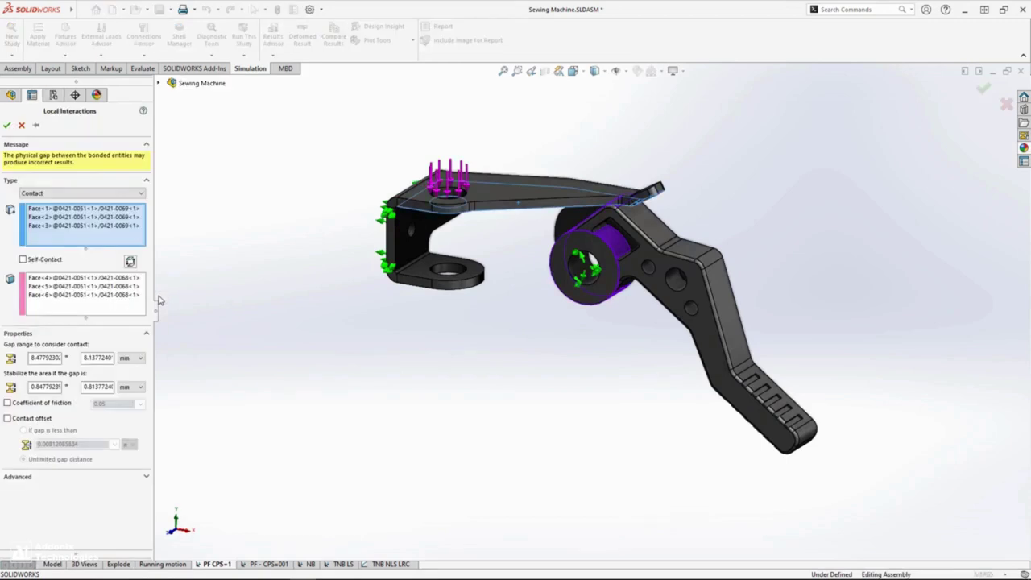
{"action": "left_click", "coordinate": [22, 124]}
Check the contact penalty stiffness scale factor in the study properties and run PF CPS=1.
{"action": "right_click", "coordinate": [39, 241]}
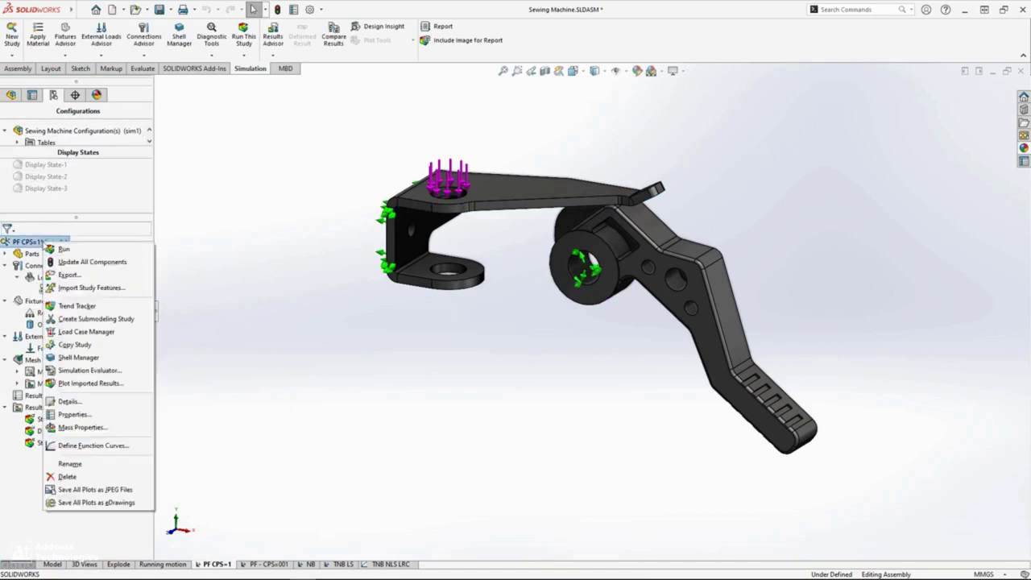
{"action": "left_click", "coordinate": [113, 414]}
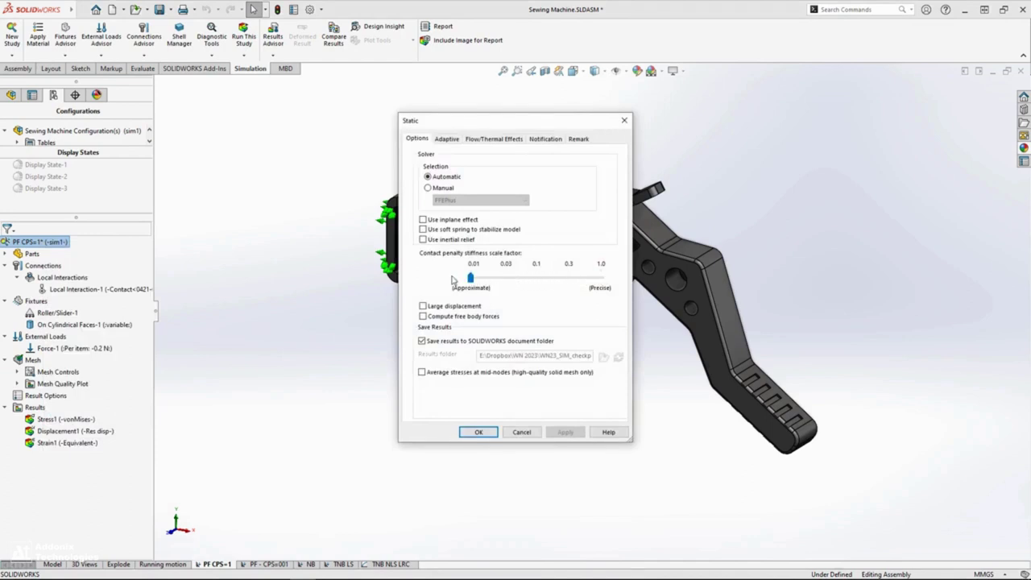
{"action": "left_click", "coordinate": [478, 432]}
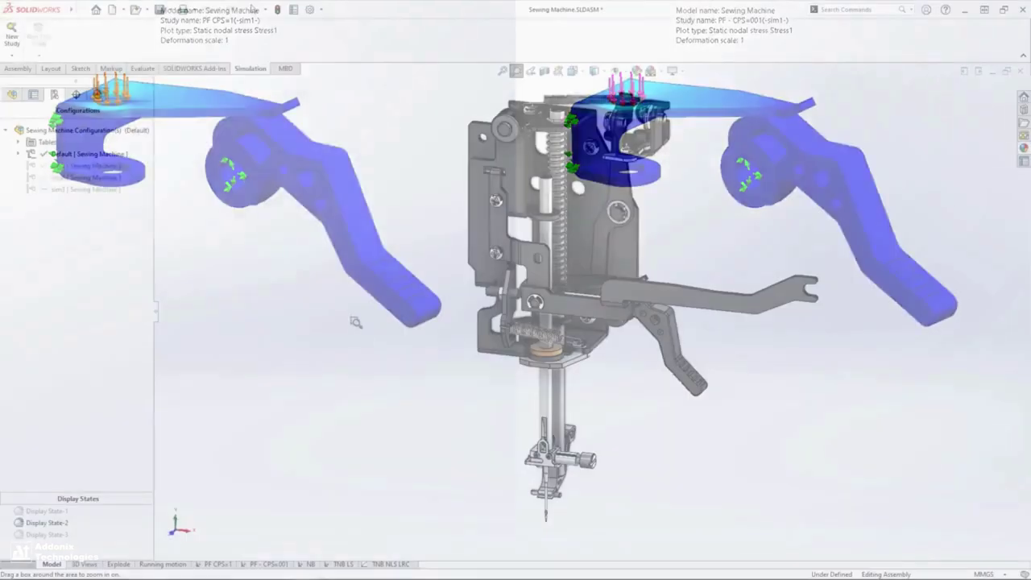
In the NB study, exclude the two clamp screws from the analysis.
{"action": "left_click_drag", "start_coordinate": [429, 393], "coordinate": [661, 540]}
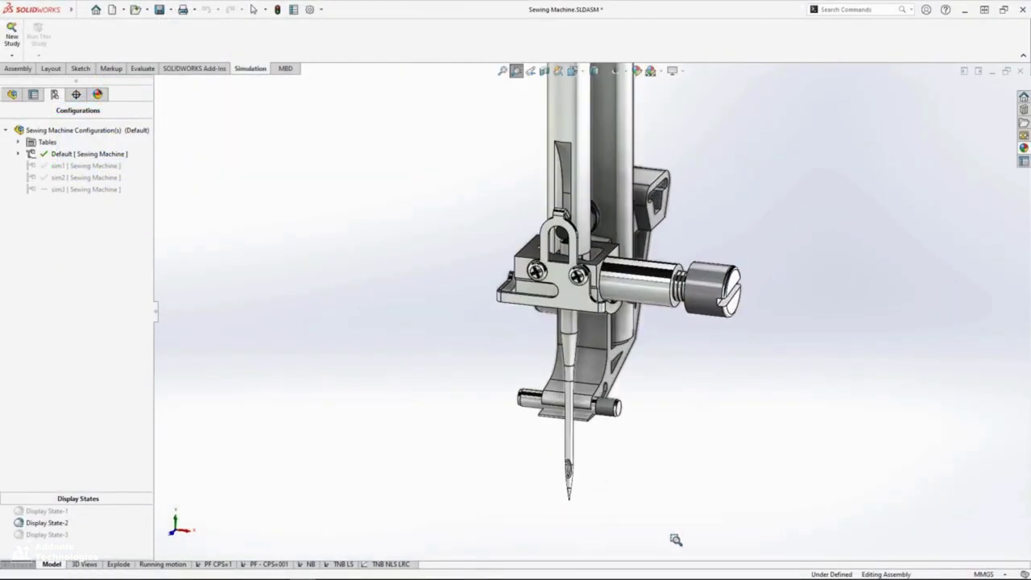
{"action": "left_click", "coordinate": [309, 564]}
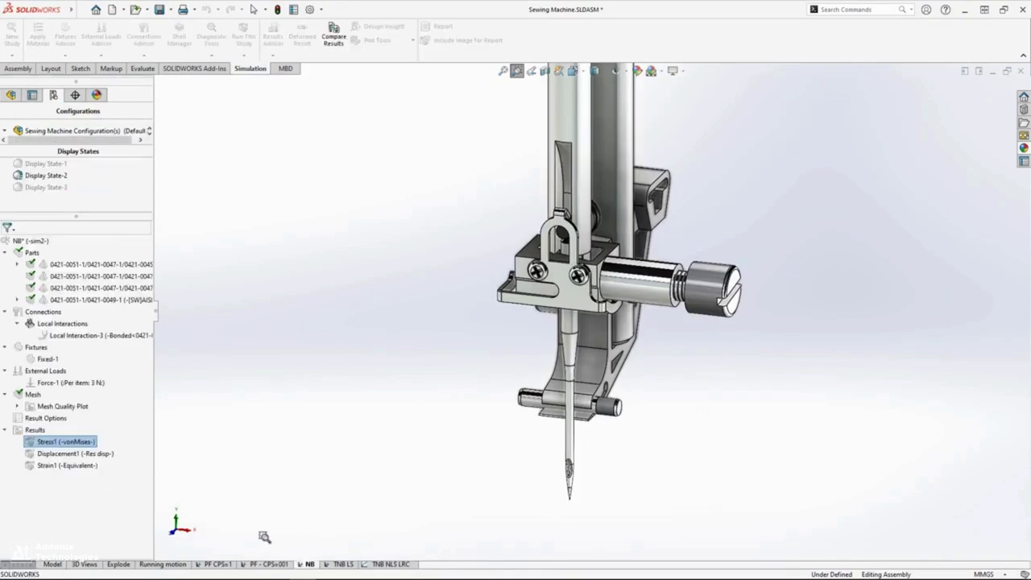
{"action": "right_click", "coordinate": [122, 362]}
{"action": "left_click", "coordinate": [165, 363]}
{"action": "left_click", "coordinate": [129, 277]}
{"action": "left_click", "coordinate": [130, 286], "text": "ctrl"}
{"action": "right_click", "coordinate": [130, 287]}
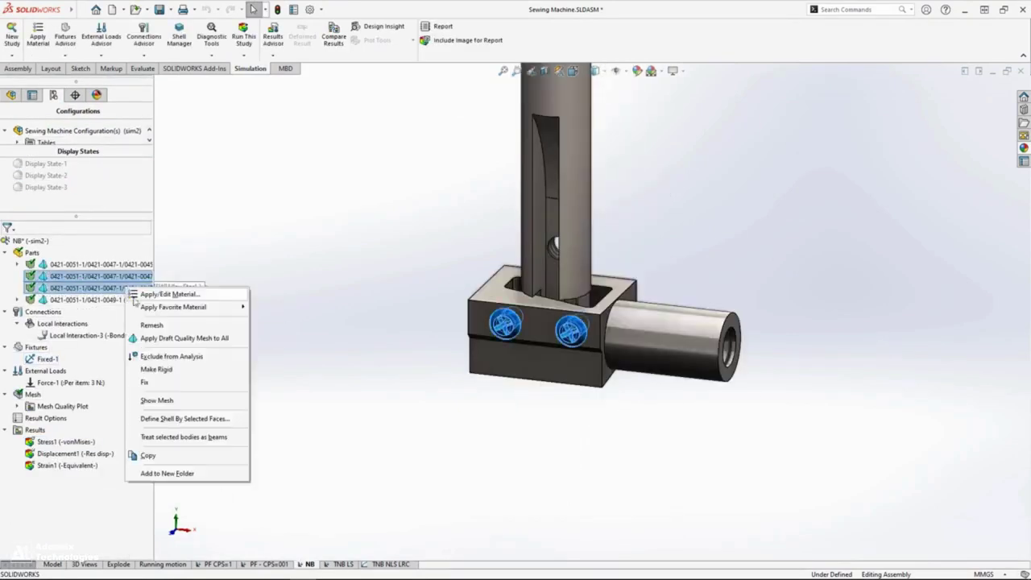
{"action": "left_click", "coordinate": [212, 357]}
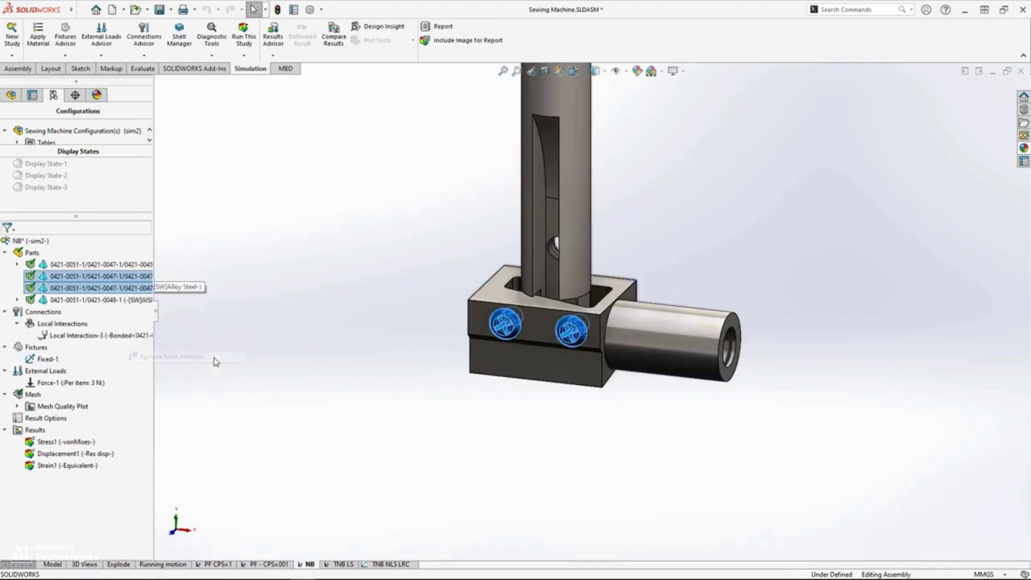
Add a Bonded local interaction joining two pairs of faces, then run the NB study.
{"action": "right_click", "coordinate": [90, 325]}
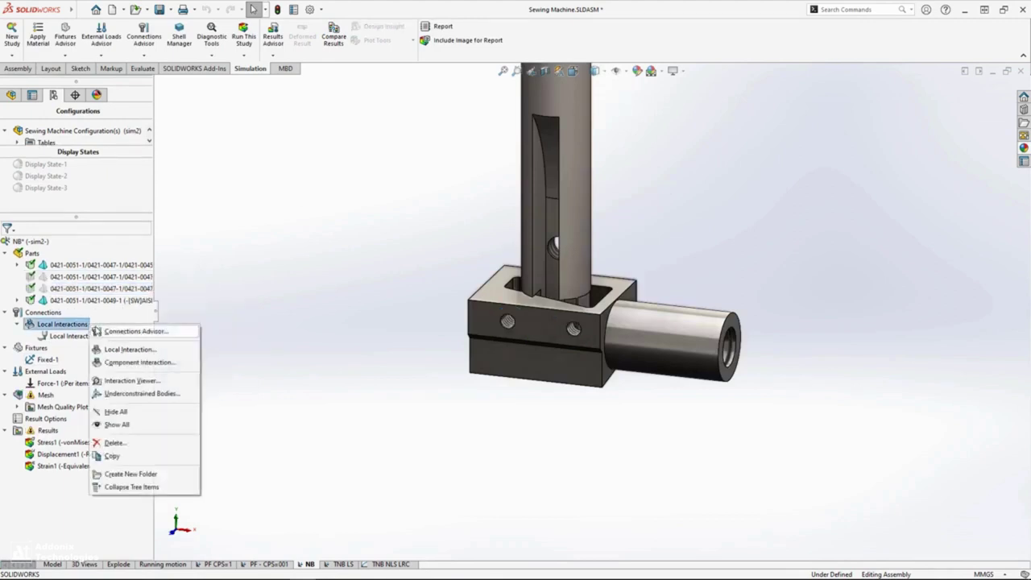
{"action": "left_click", "coordinate": [167, 352]}
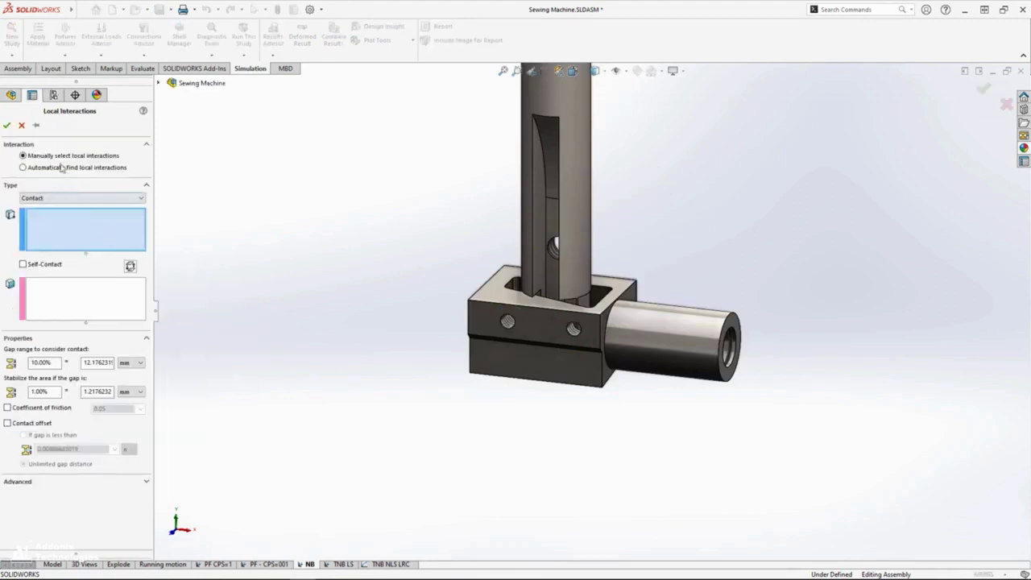
{"action": "left_click", "coordinate": [70, 198]}
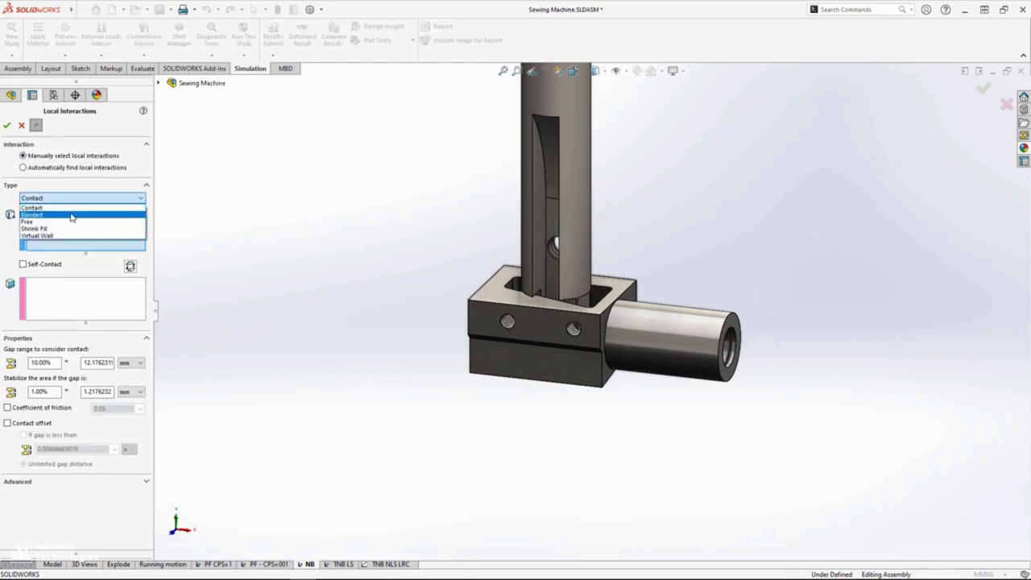
{"action": "left_click", "coordinate": [70, 212]}
{"action": "left_click", "coordinate": [537, 286]}
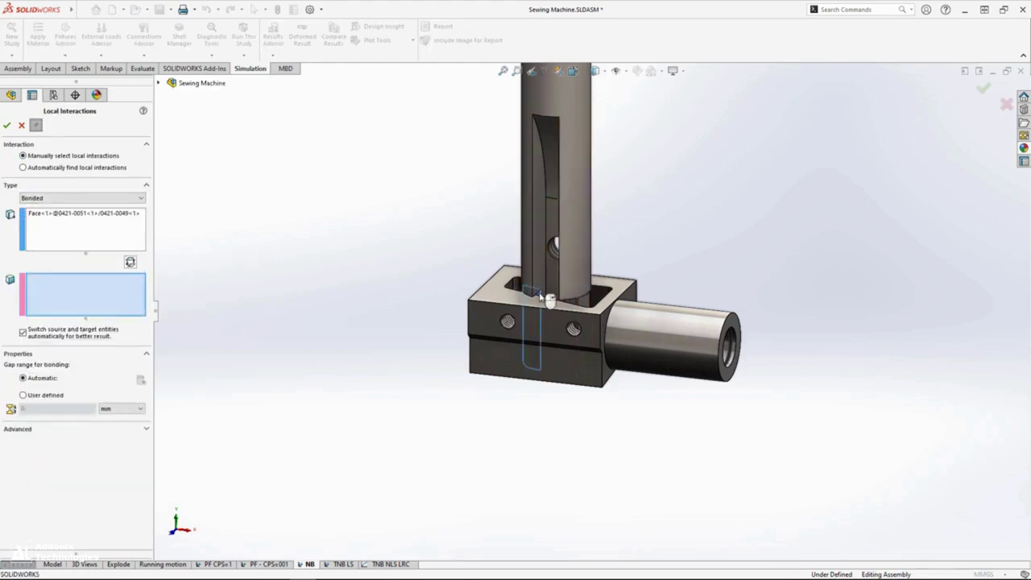
{"action": "left_click", "coordinate": [508, 325]}
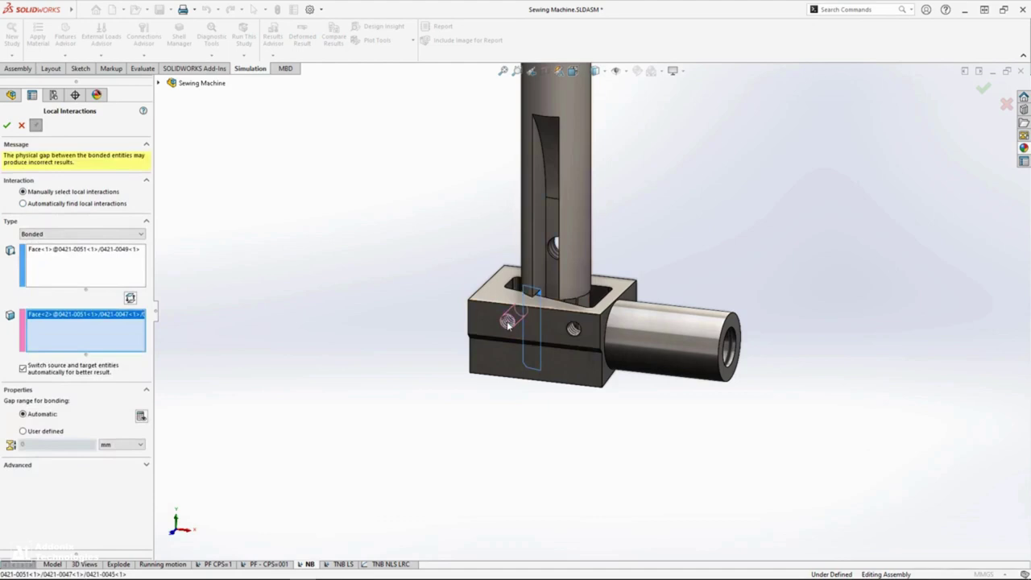
{"action": "left_click", "coordinate": [575, 304]}
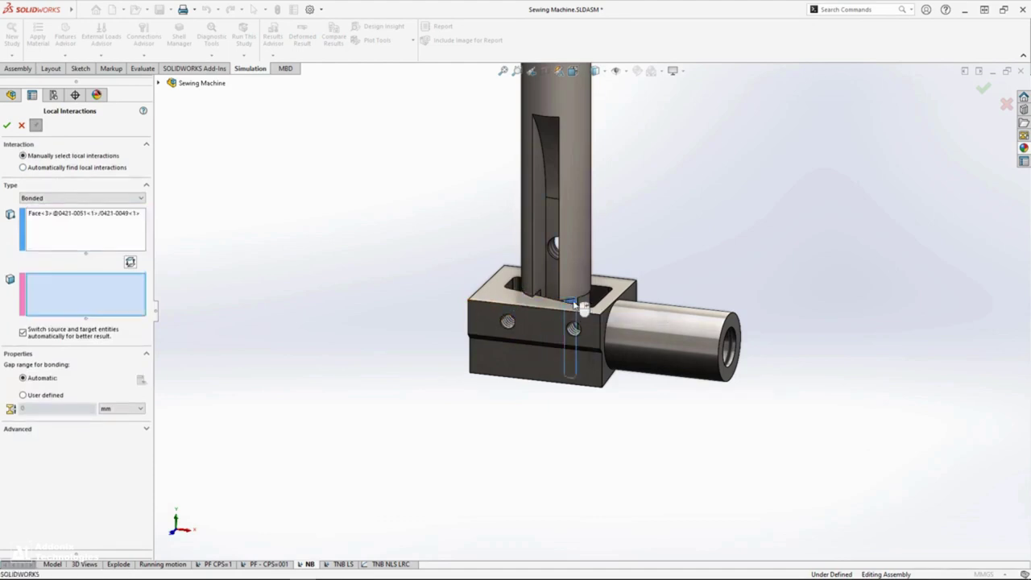
{"action": "left_click", "coordinate": [573, 342]}
{"action": "key", "text": "Return"}
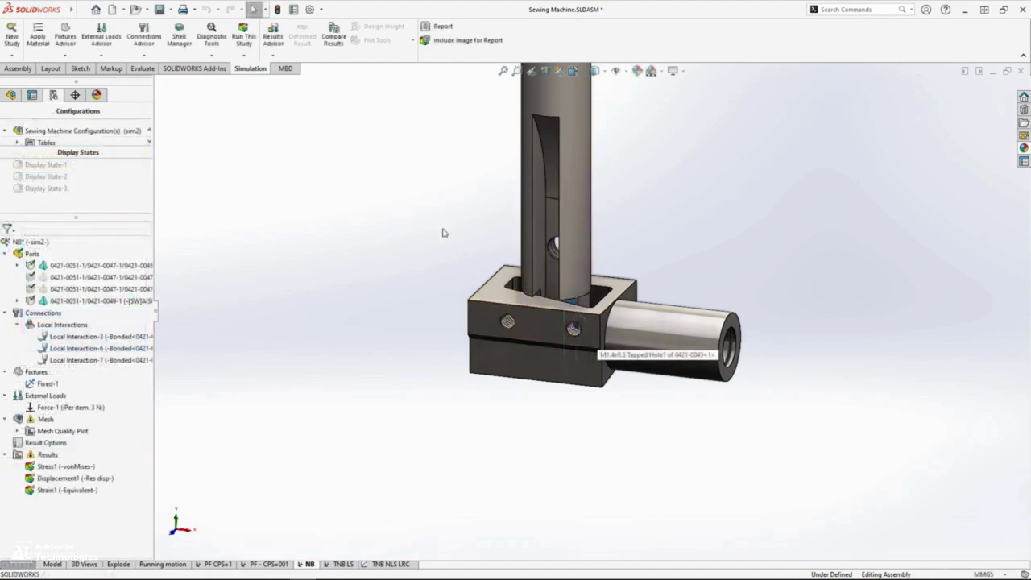
{"action": "left_click", "coordinate": [243, 36]}
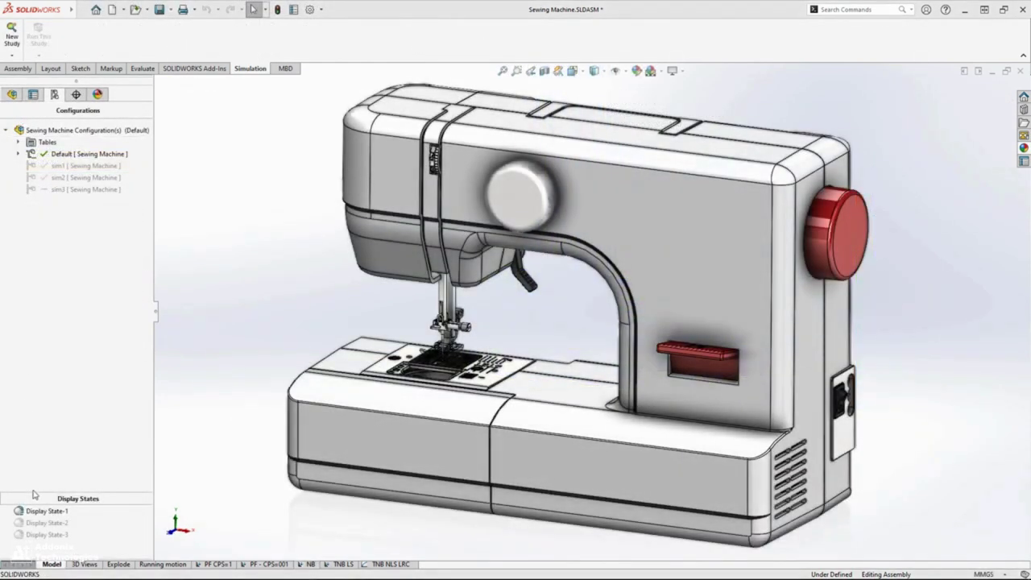
Activate the sim3 configuration and fit the arm parts to the view.
{"action": "double_click", "coordinate": [40, 534]}
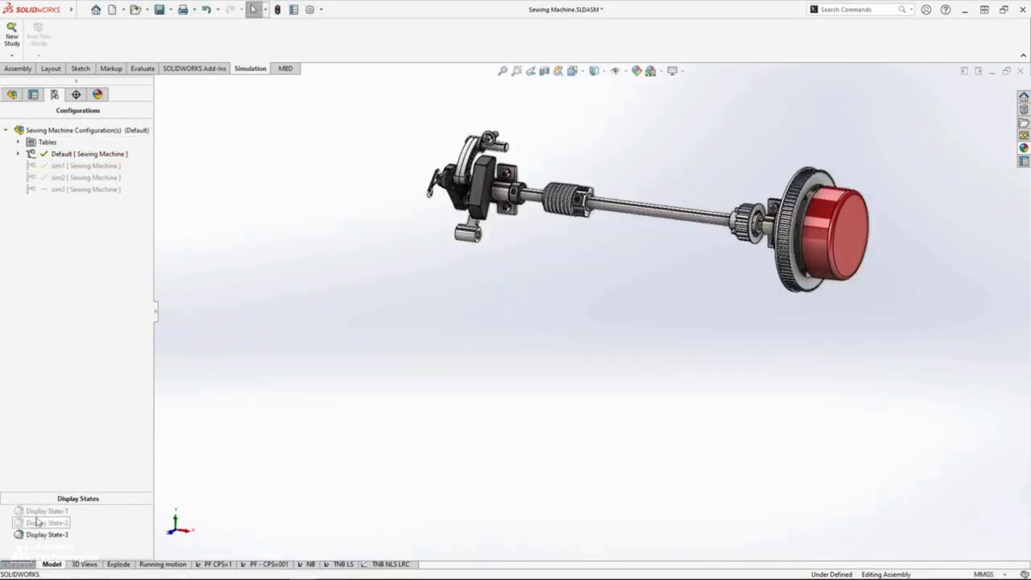
{"action": "double_click", "coordinate": [81, 189]}
{"action": "left_click", "coordinate": [502, 71]}
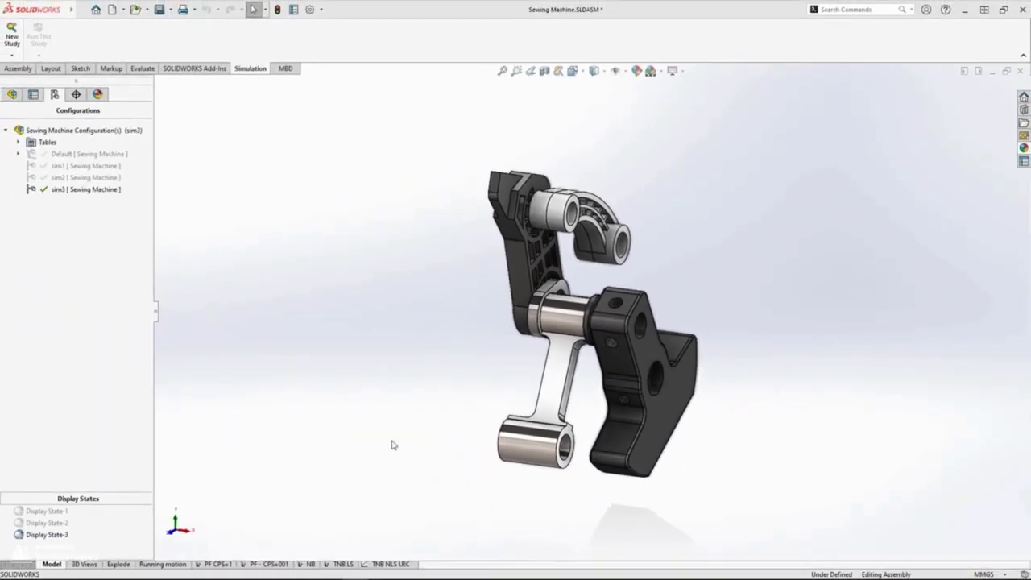
Run a Jacobian-ratio mesh quality diagnosis on the TNB LS study.
{"action": "left_click", "coordinate": [343, 563]}
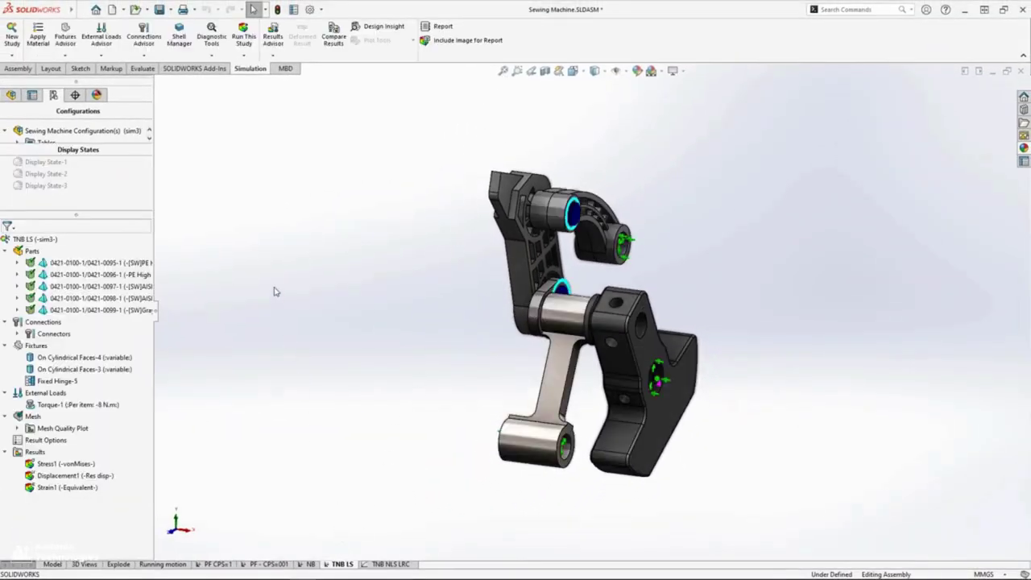
{"action": "left_click", "coordinate": [214, 48]}
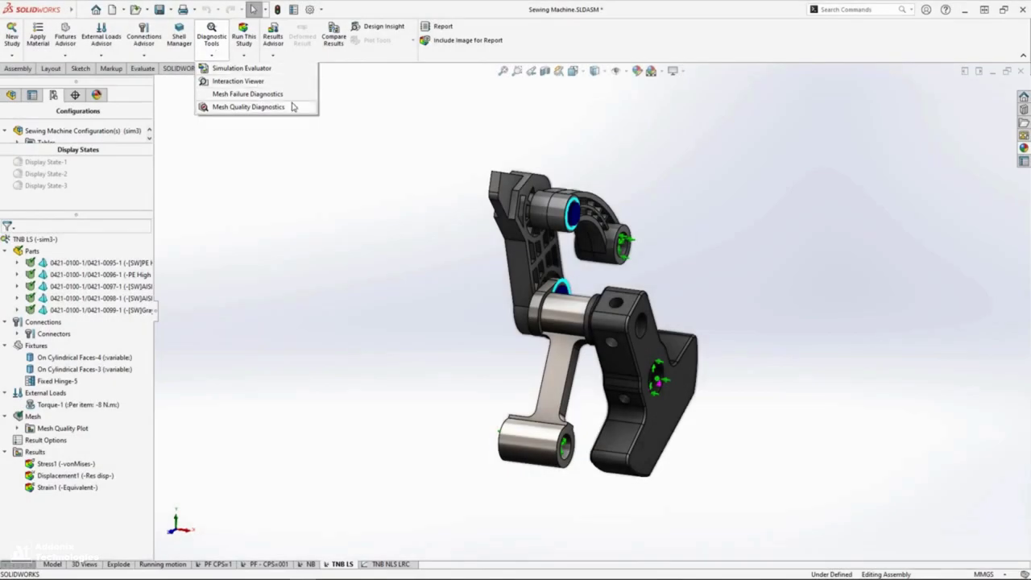
{"action": "left_click", "coordinate": [291, 107]}
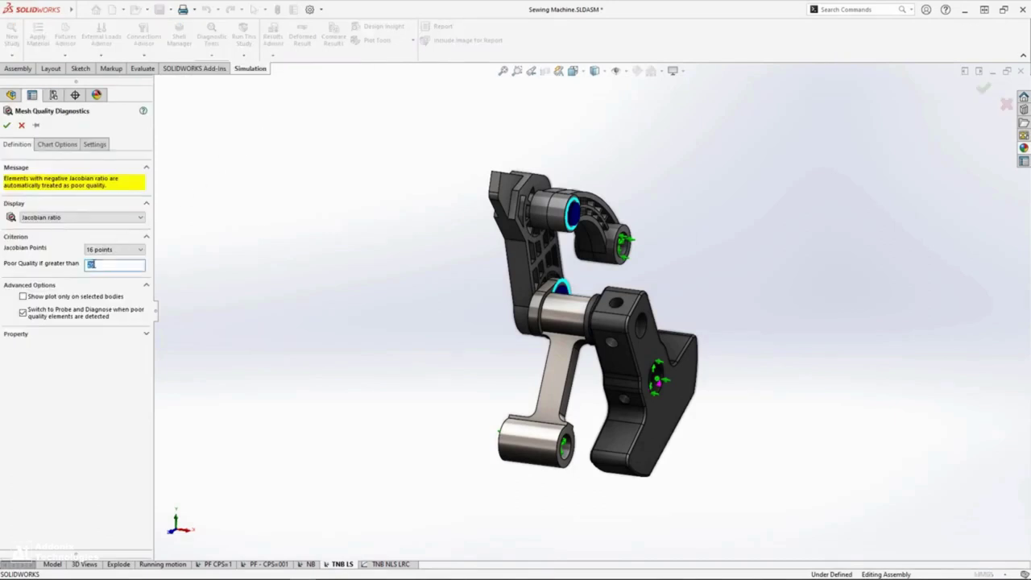
{"action": "left_click", "coordinate": [6, 127]}
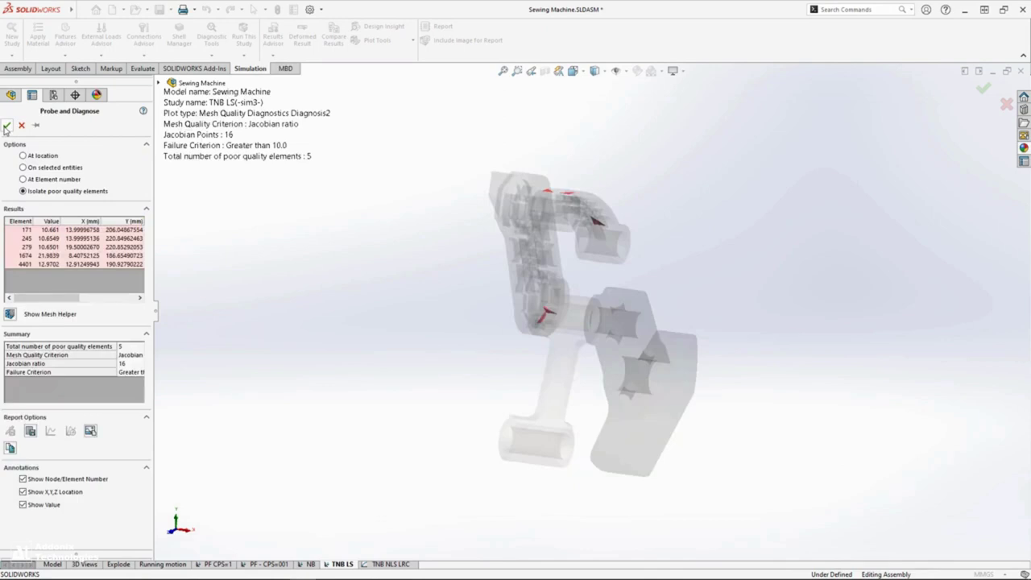
Calculate underconstrained bodies and animate the Translation 1 group of 3 free bodies.
{"action": "left_click", "coordinate": [6, 127]}
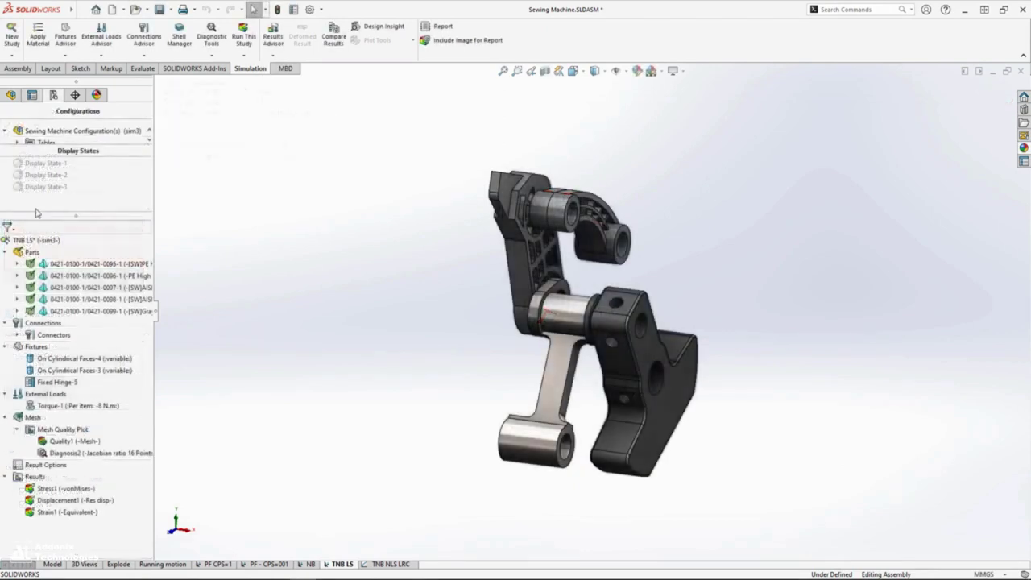
{"action": "right_click", "coordinate": [67, 323]}
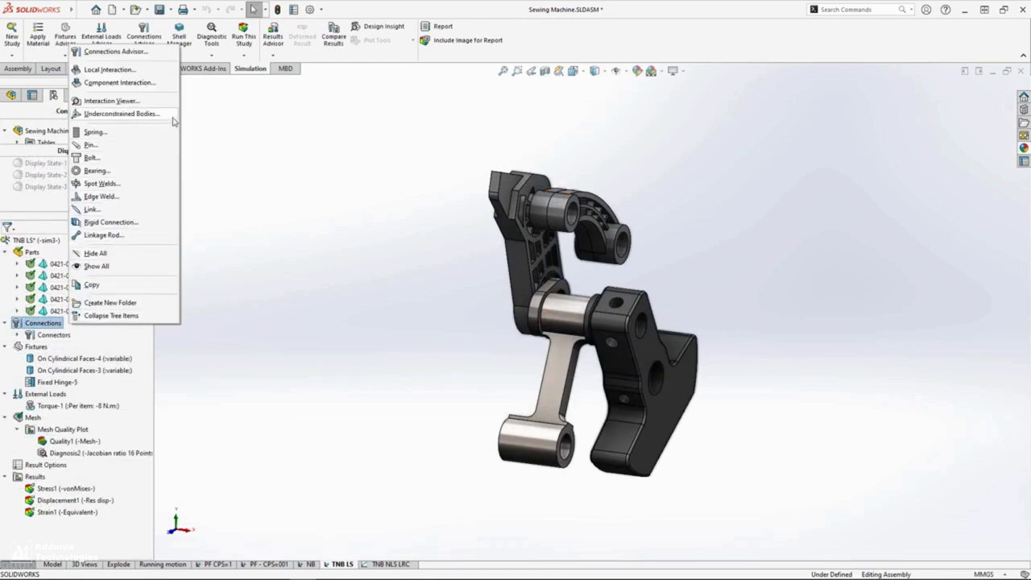
{"action": "left_click", "coordinate": [129, 114]}
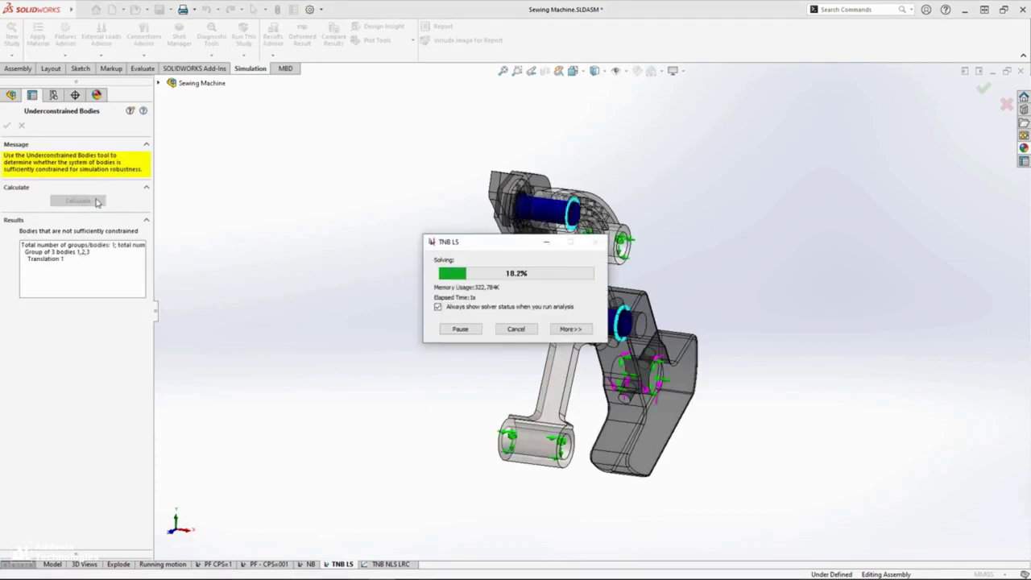
{"action": "left_click", "coordinate": [44, 259]}
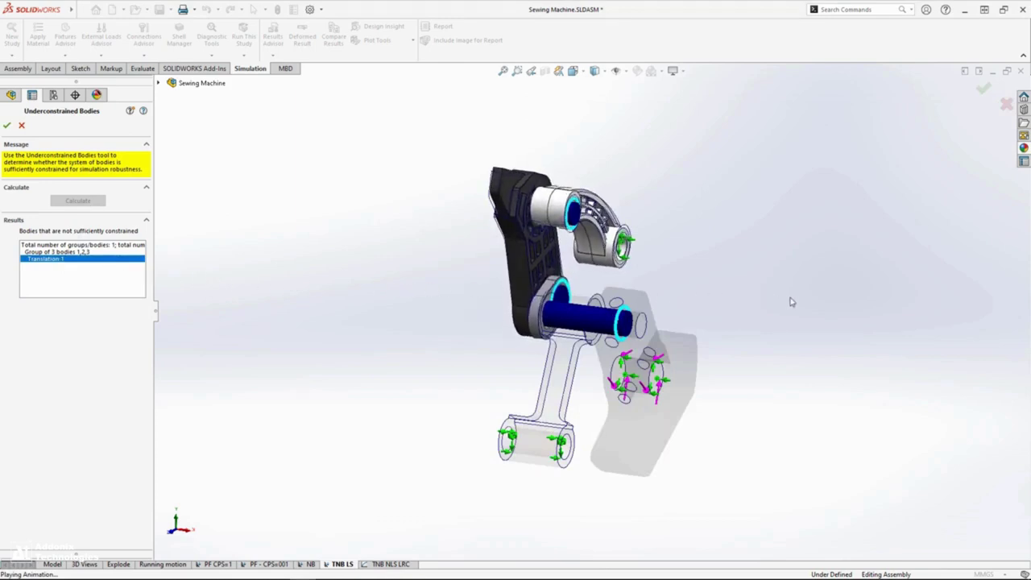
{"action": "middle_click_drag", "start_coordinate": [790, 302], "coordinate": [740, 310]}
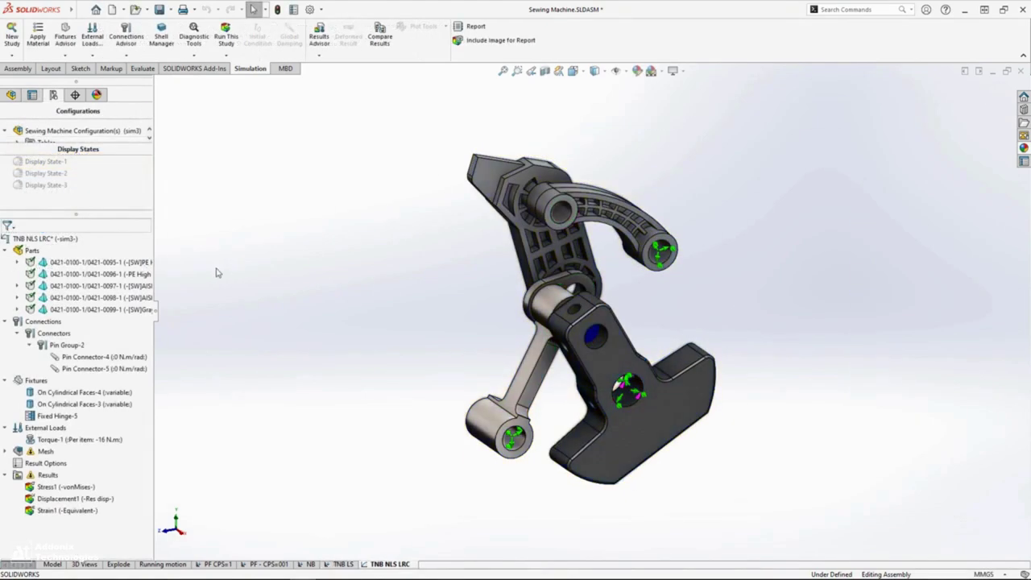
Exclude part 0421-0096-1 and connect the upper and lower hole faces with a linkage rod.
{"action": "right_click", "coordinate": [117, 276]}
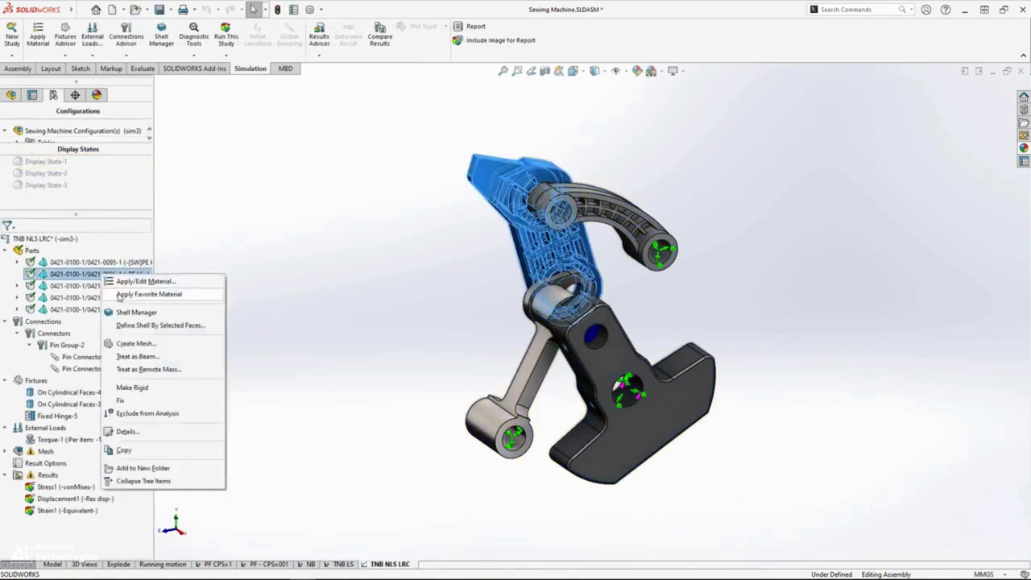
{"action": "left_click", "coordinate": [208, 416]}
{"action": "right_click", "coordinate": [56, 321]}
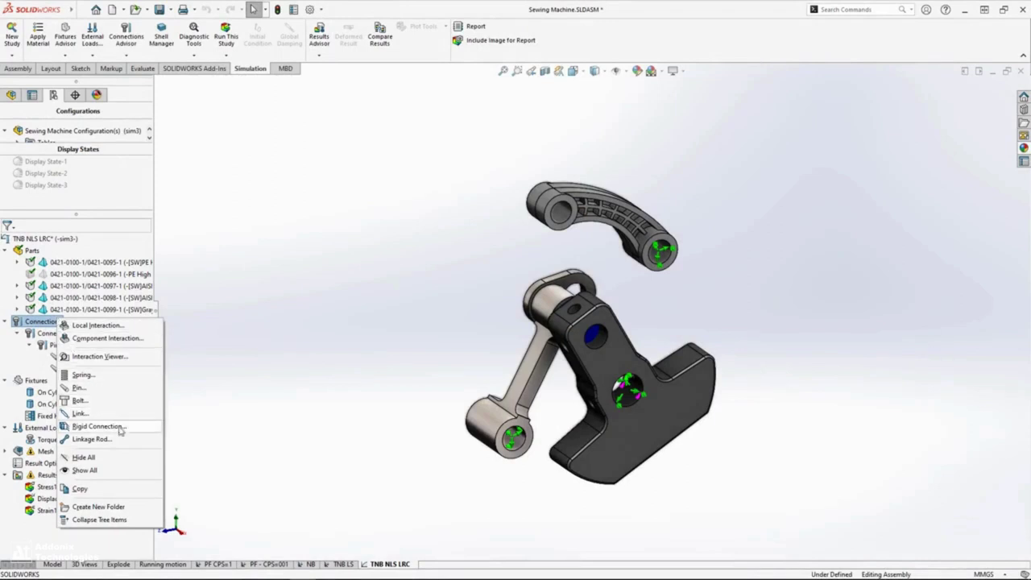
{"action": "left_click", "coordinate": [112, 439]}
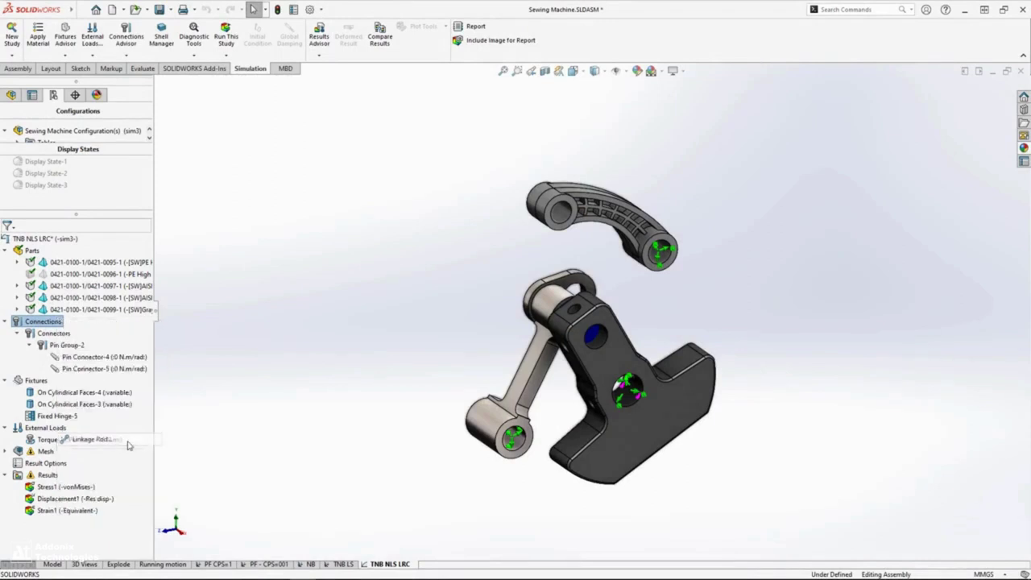
{"action": "middle_click_drag", "start_coordinate": [363, 328], "coordinate": [411, 310]}
{"action": "left_click", "coordinate": [557, 184]}
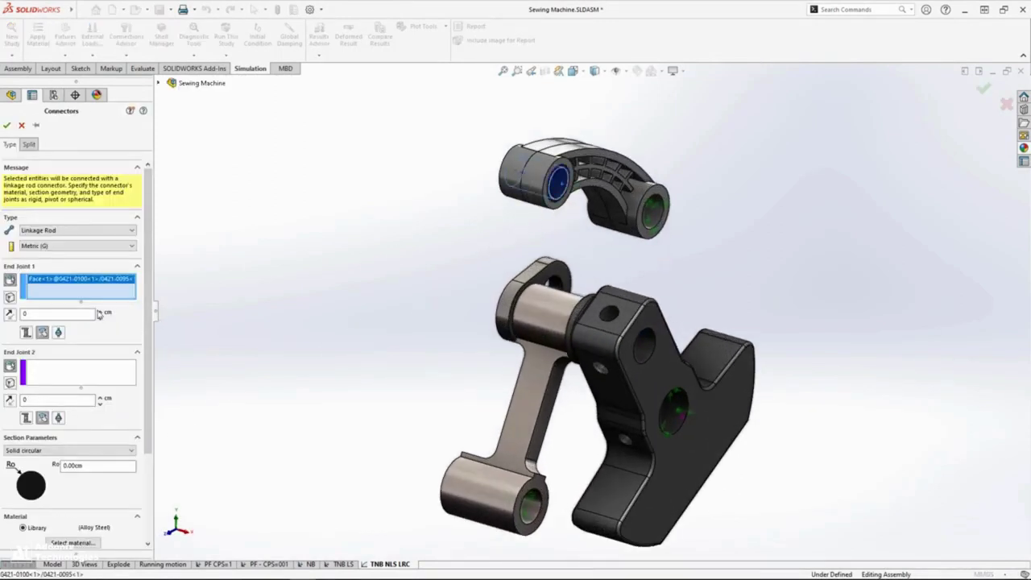
{"action": "left_click", "coordinate": [37, 364]}
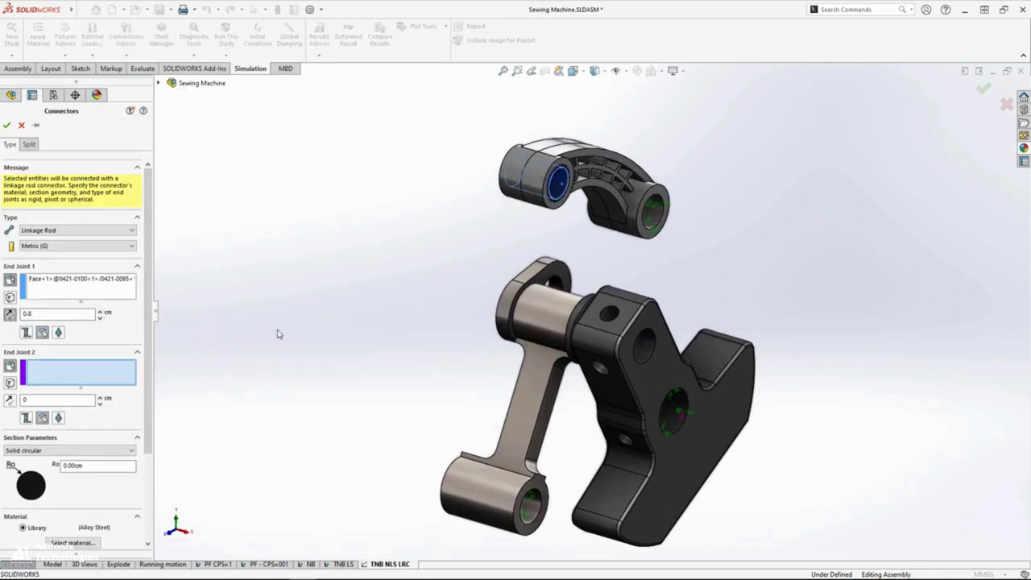
{"action": "left_click", "coordinate": [554, 284]}
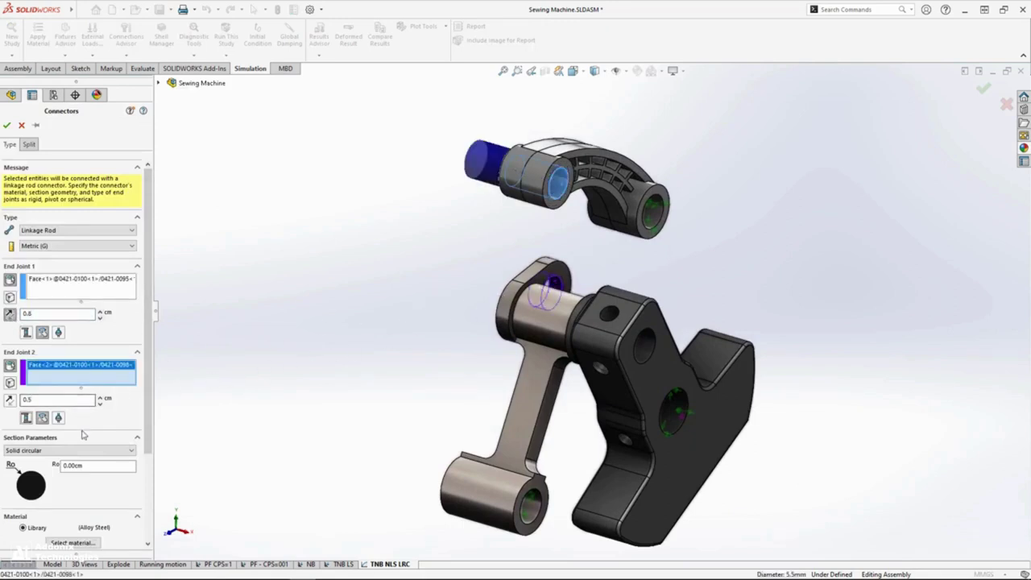
Give the linkage rod a solid rectangular section, 1 cm wide and 0.5 cm high.
{"action": "left_click", "coordinate": [69, 450]}
{"action": "left_click", "coordinate": [90, 476]}
{"action": "type", "text": "1.00cm"}
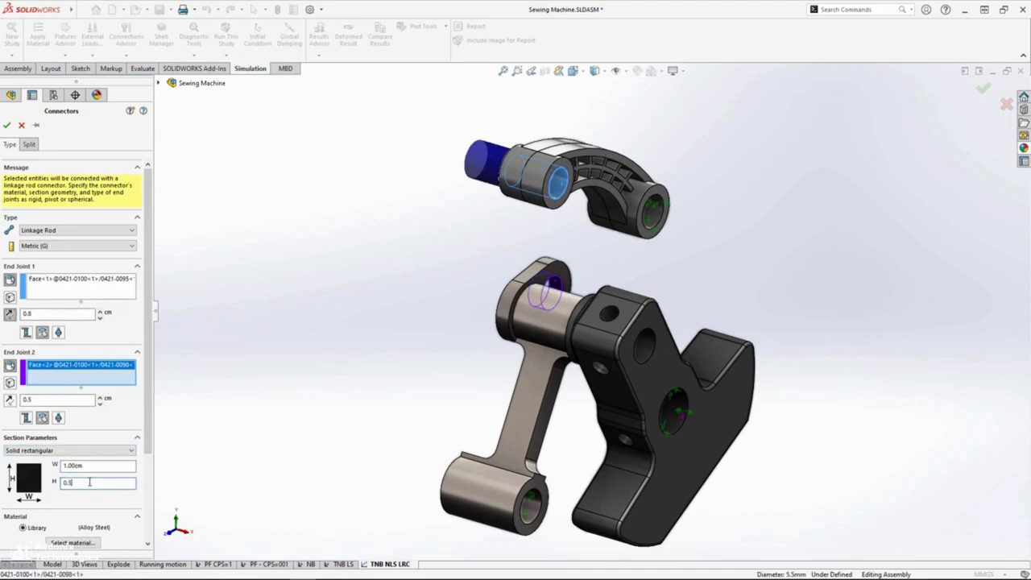
{"action": "left_click", "coordinate": [89, 482]}
{"action": "type", "text": "0.5"}
{"action": "key", "text": "Return"}
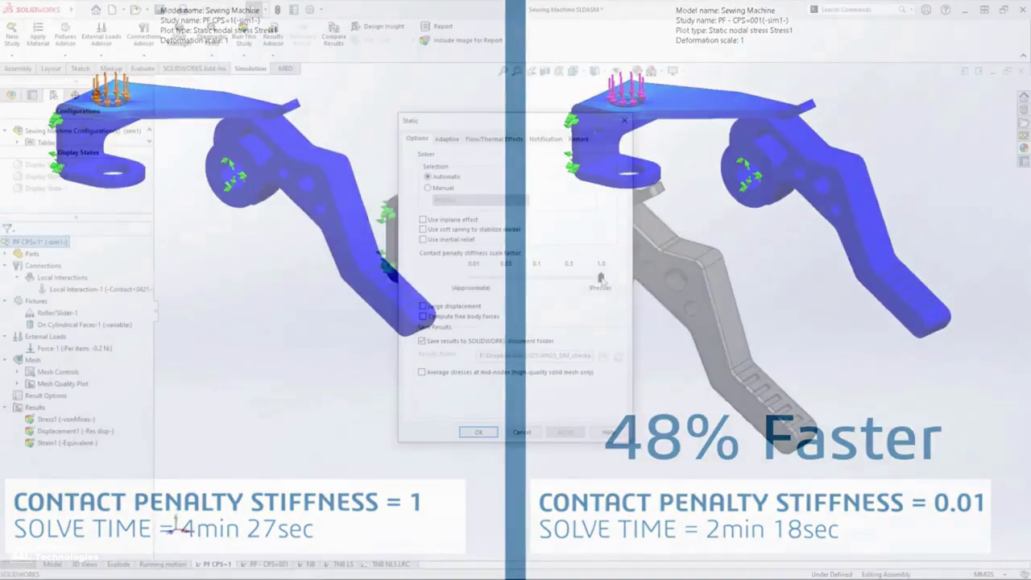
Lower contact penalty stiffness to 0.3 and pick source and target block faces for bonding.
{"action": "left_click_drag", "start_coordinate": [600, 279], "coordinate": [585, 284]}
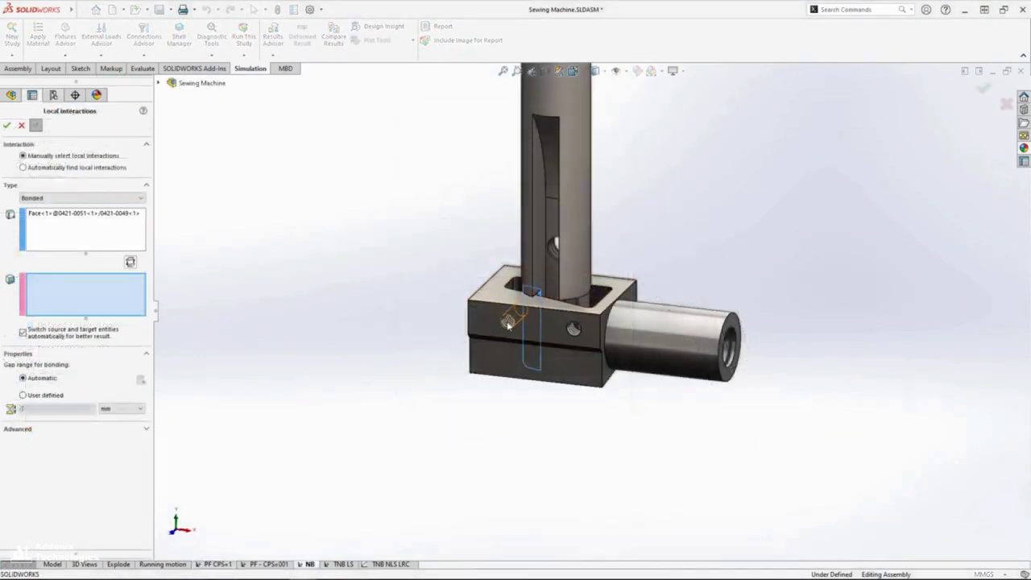
{"action": "left_click", "coordinate": [508, 324]}
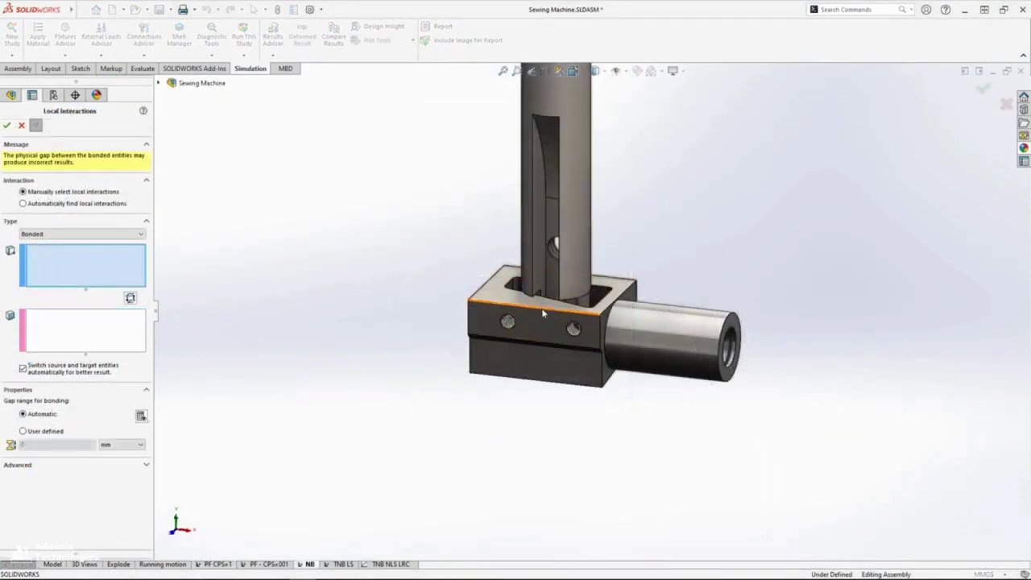
{"action": "left_click", "coordinate": [573, 305]}
{"action": "left_click", "coordinate": [507, 322]}
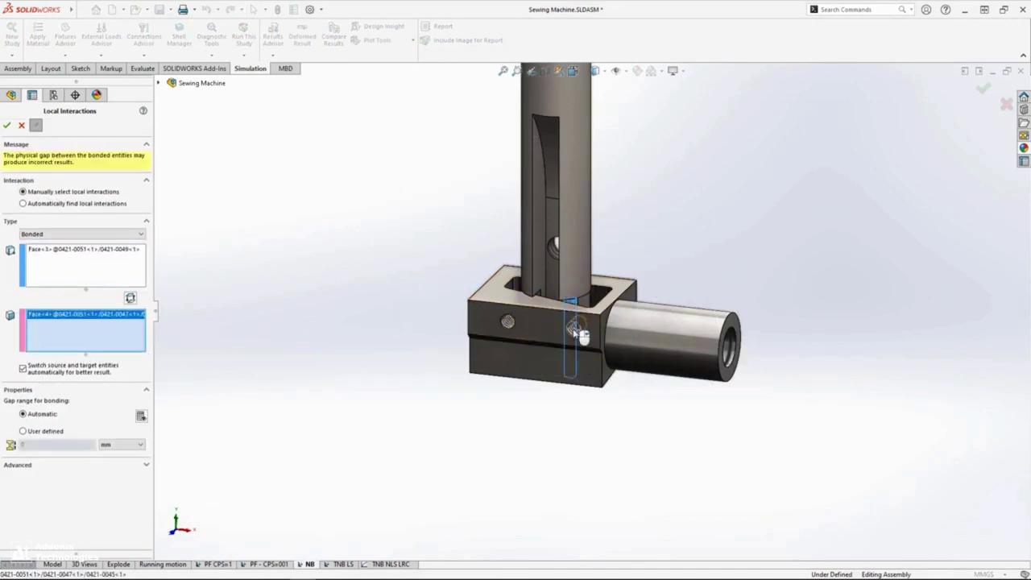